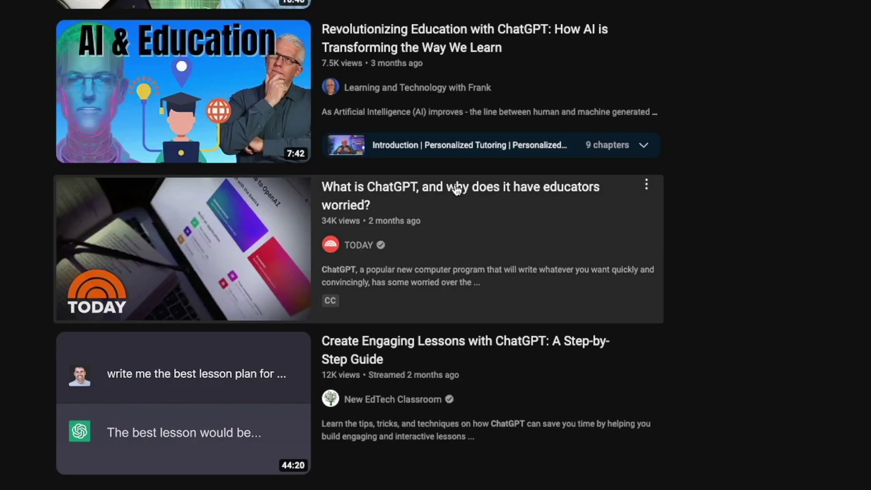
Play the 'What is ChatGPT' video, then browse Caktus's Writing, Coding and Studying tool categories
click(453, 188)
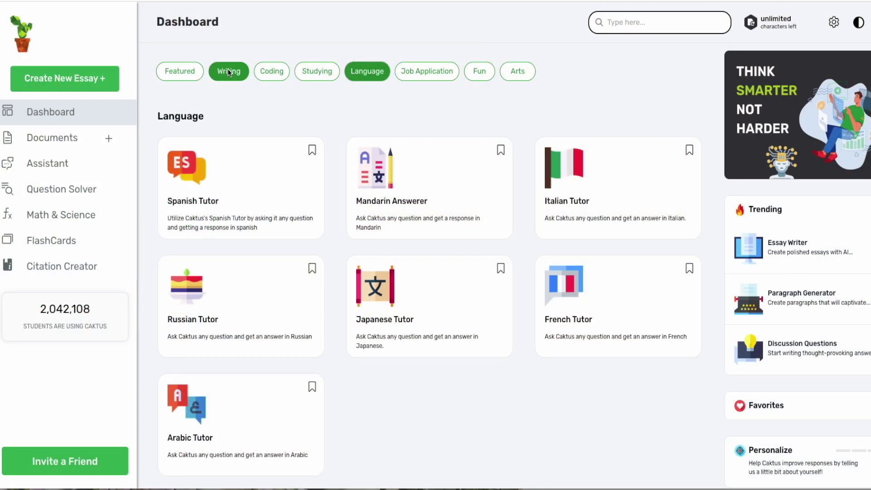
click(228, 71)
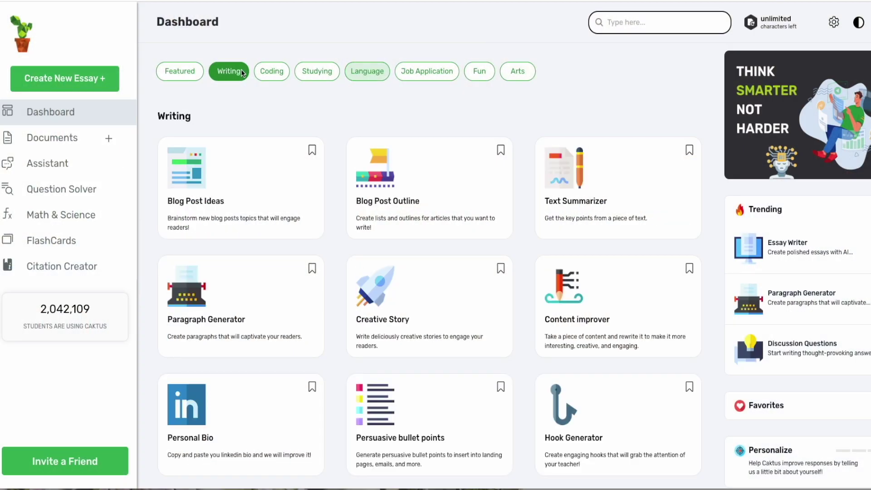
click(271, 72)
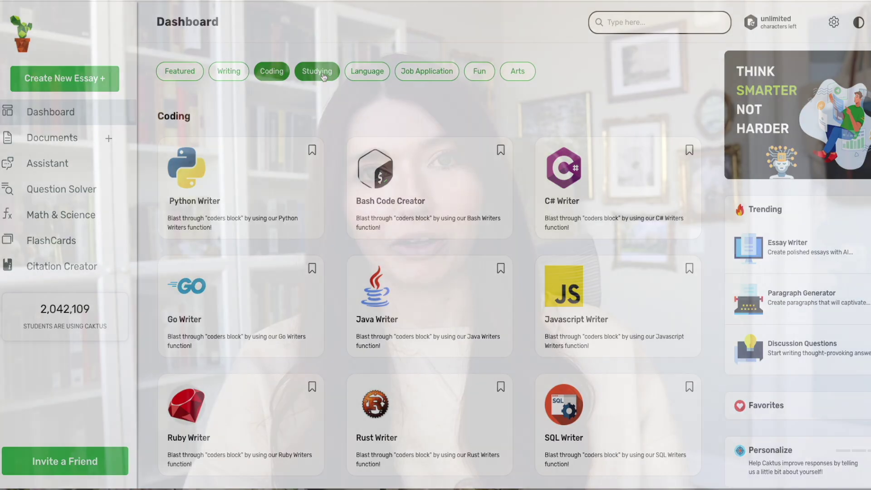
click(334, 75)
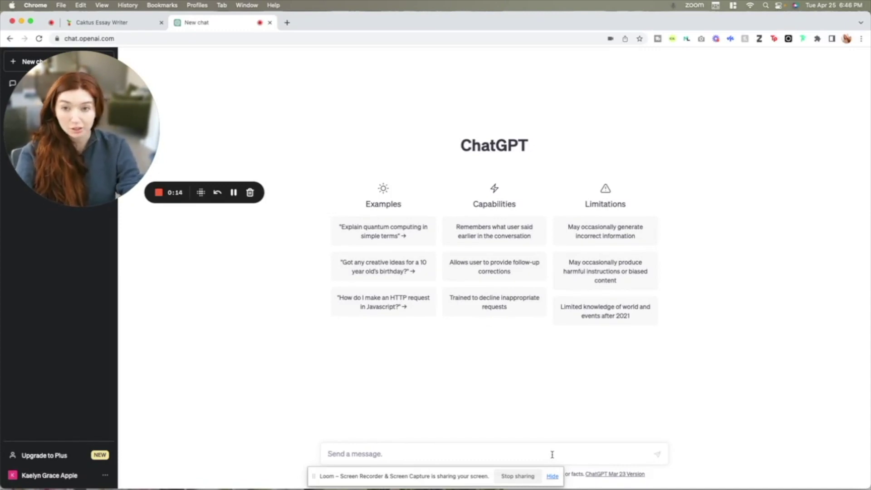
Send ChatGPT 'Write me a college level essay of around 1000 words on the role of women in the American Revolution'
text(Write)
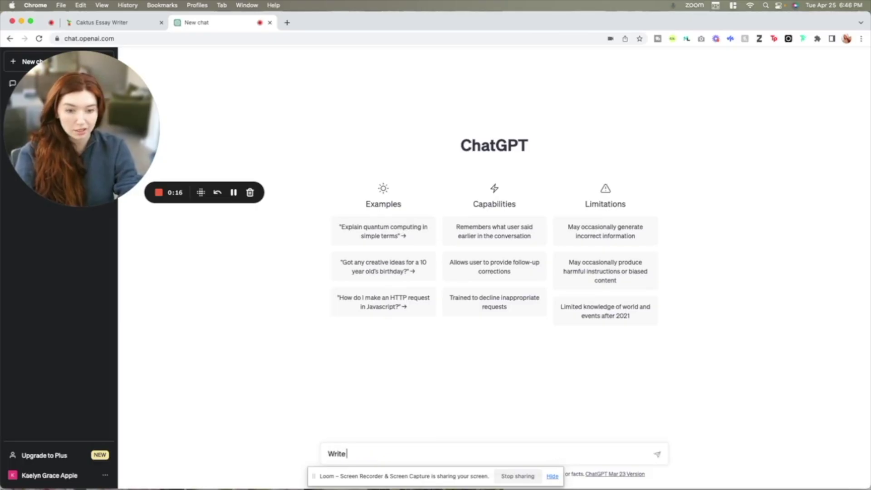
text( me a college level essay of around 1000 words on the role of women in the Amerc)
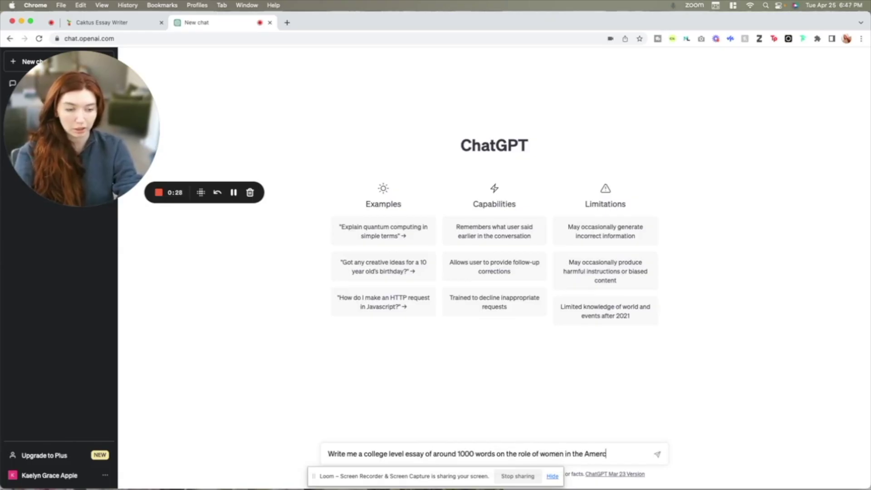
key(BackSpace)
text(ican Rev)
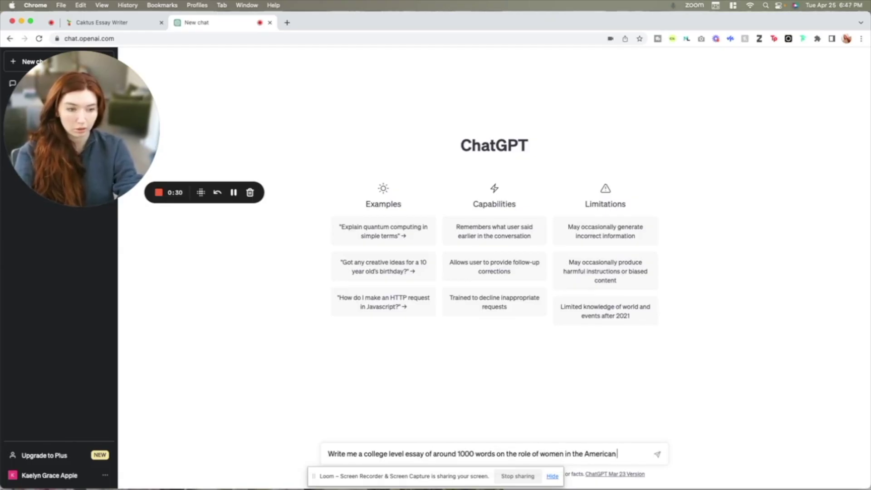
text(olution)
key(Return)
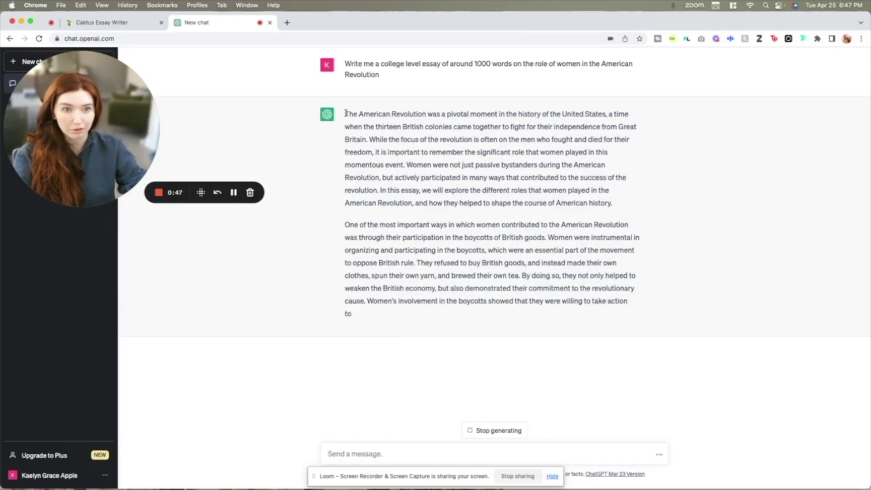
Read the finished essay, highlighting its opening sentence and the medical care and Deborah Sampson passage
drag(345, 114, 367, 140)
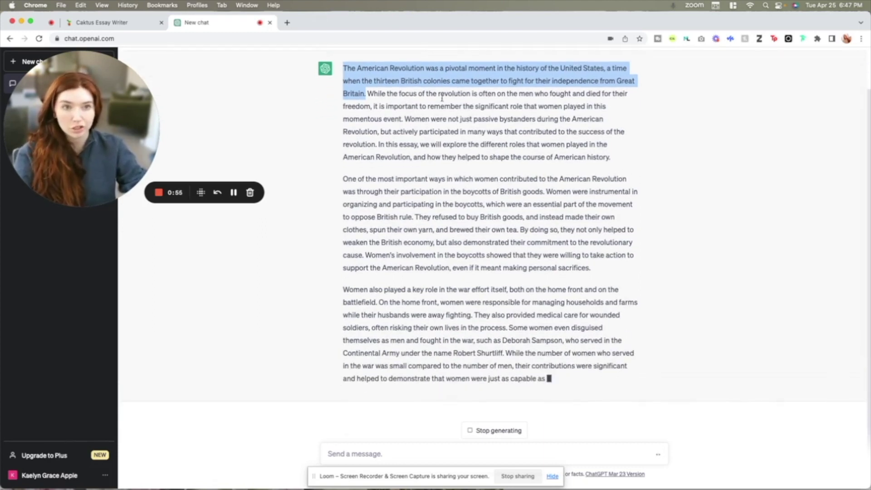
scroll(455, 92, up, 2)
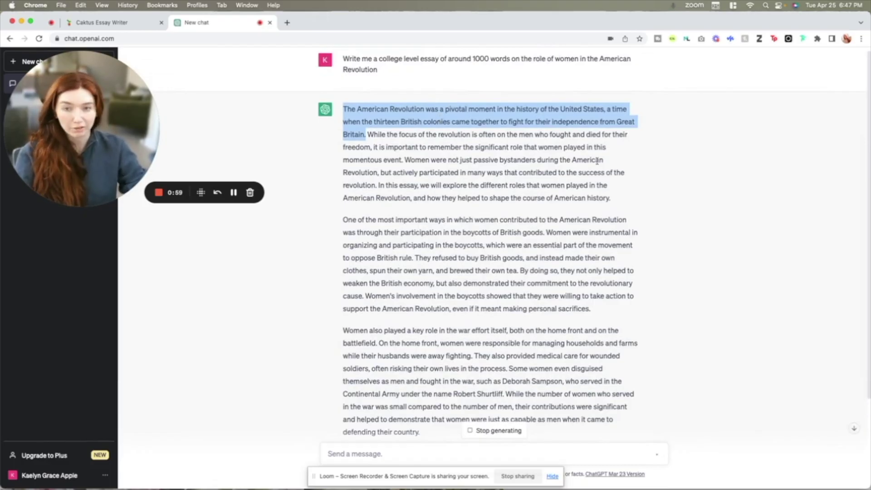
scroll(597, 161, down, 3)
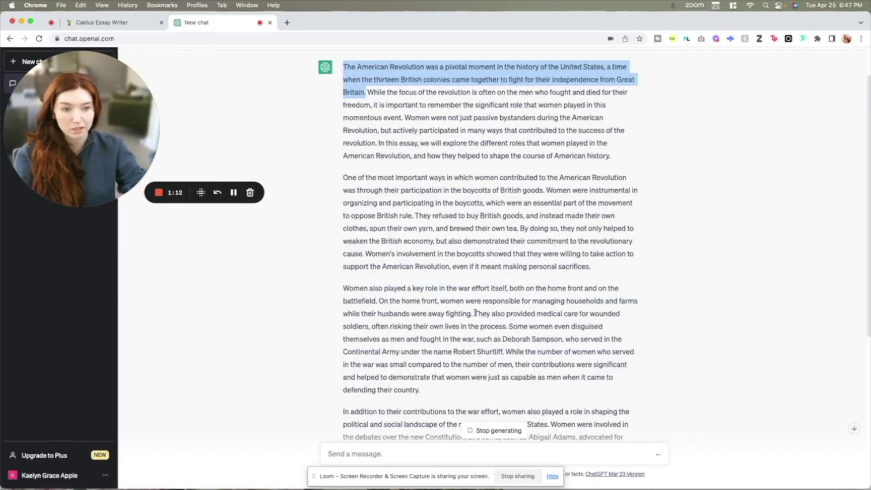
drag(475, 313, 502, 353)
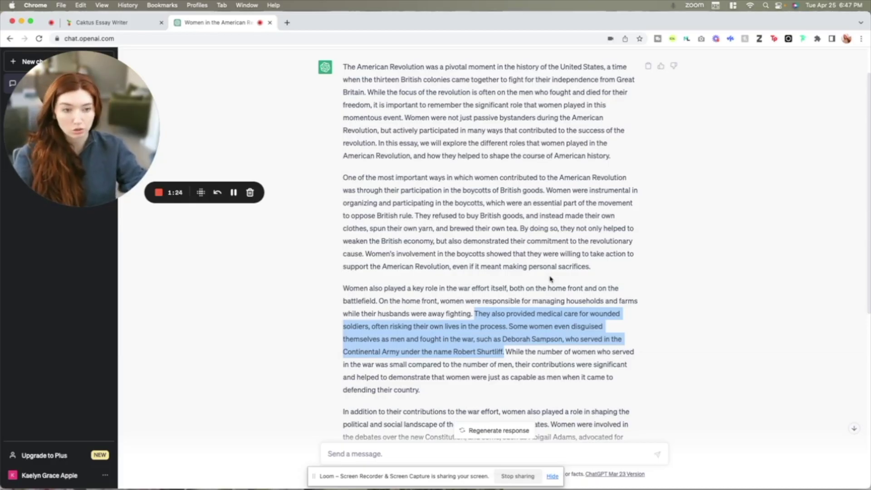
scroll(551, 279, down, 10)
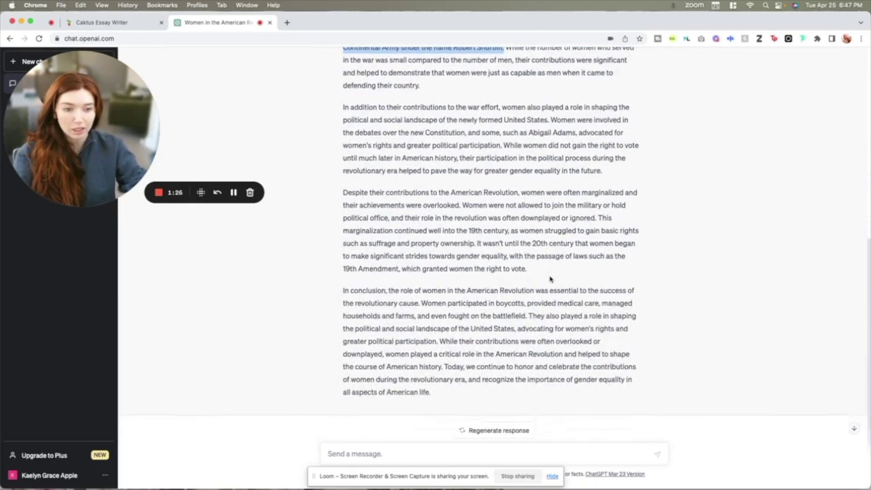
Send the follow-up 'Regenerate with specific secondary and primary source examples'
click(399, 454)
text(Regenerate w)
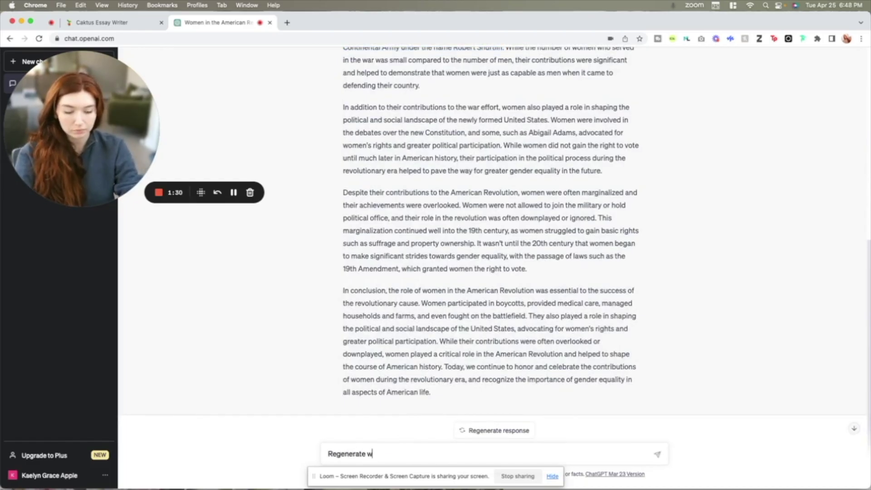
text(ith speci)
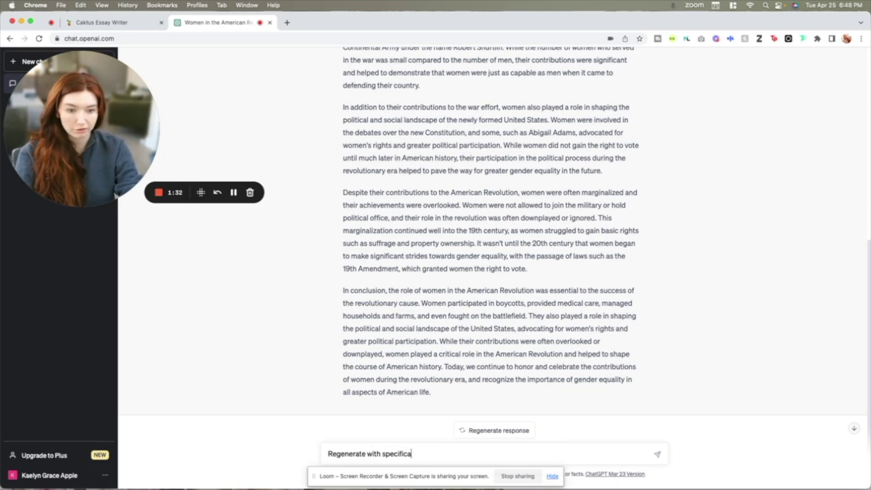
text(fic secondary and primary)
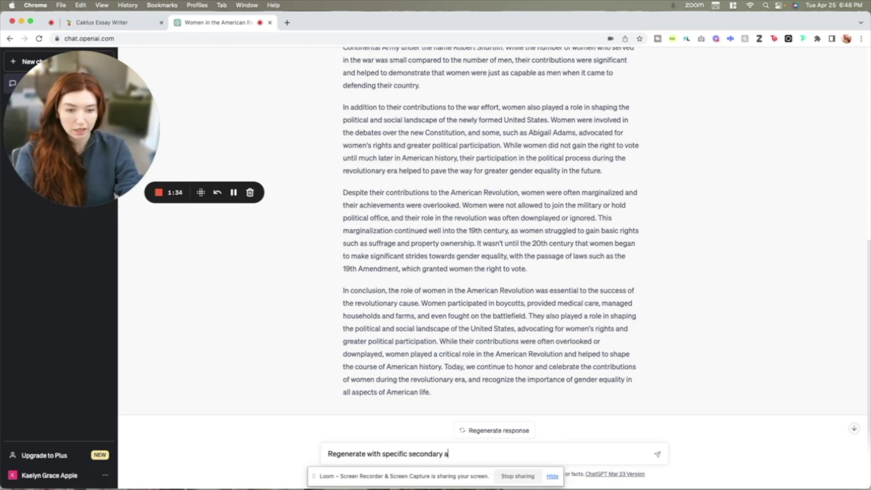
text( sourc)
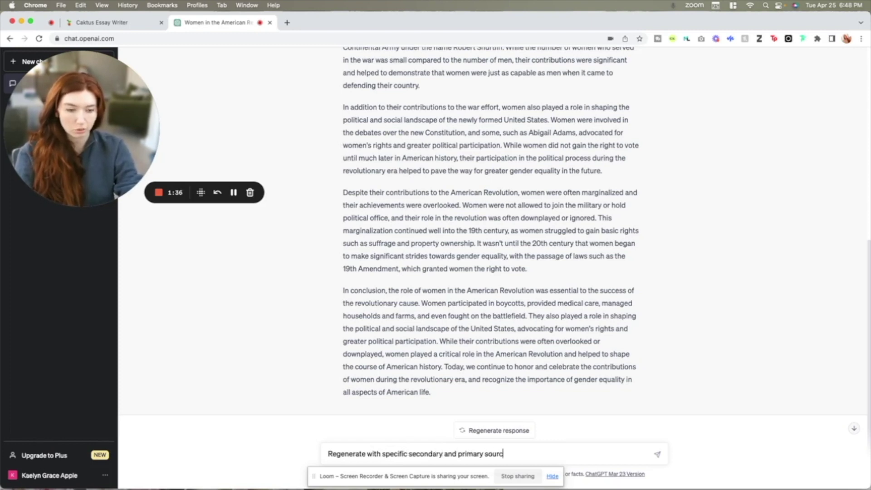
text(e examples)
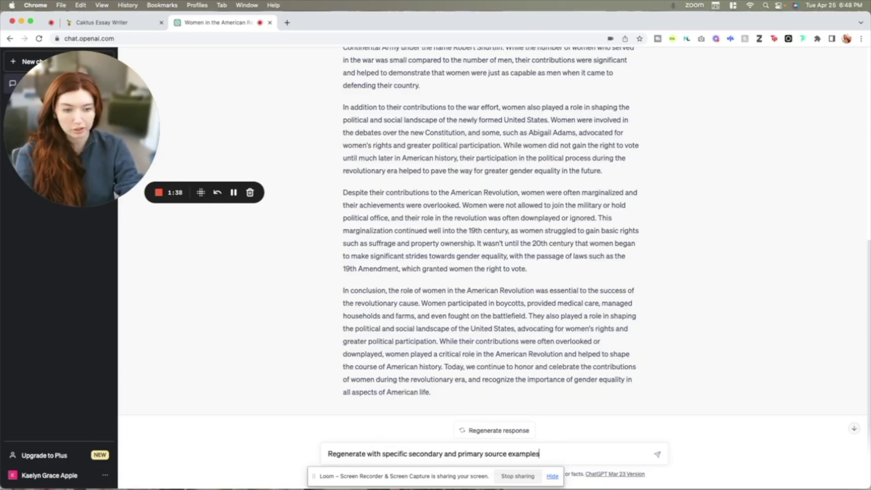
key(Return)
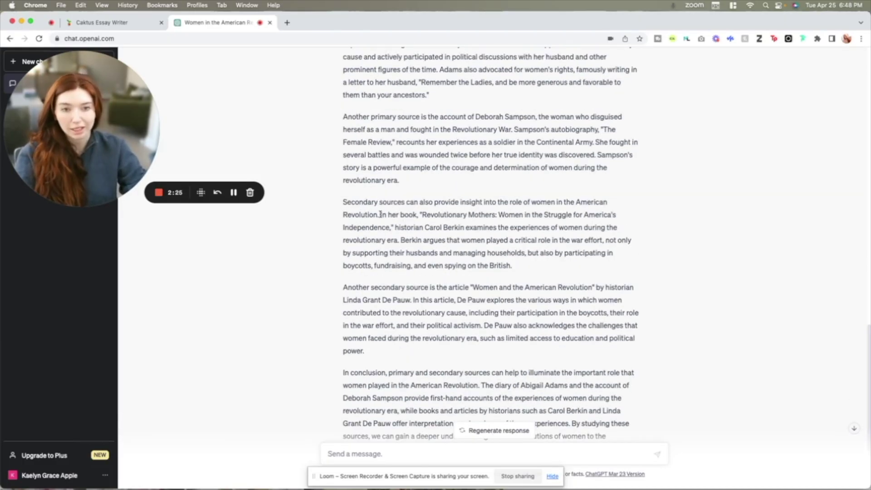
Read the regenerated essay, highlighting the sentence that introduces Carol Berkin's book
drag(381, 214, 400, 244)
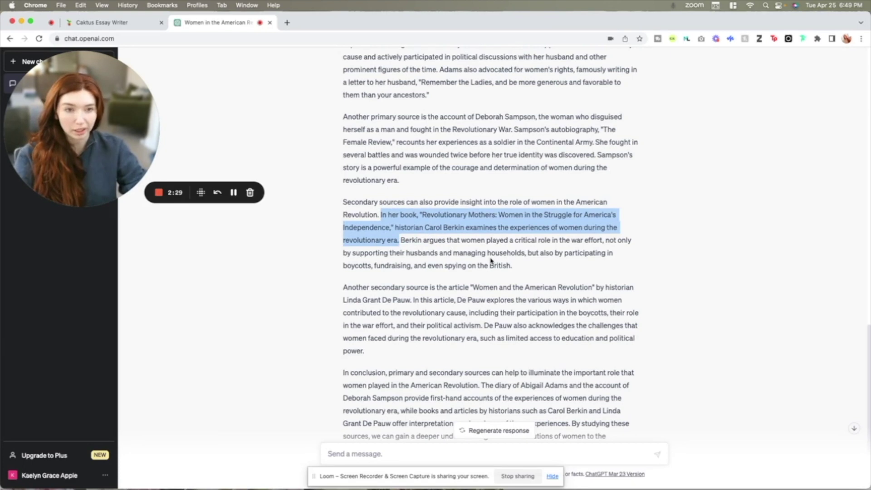
click(518, 266)
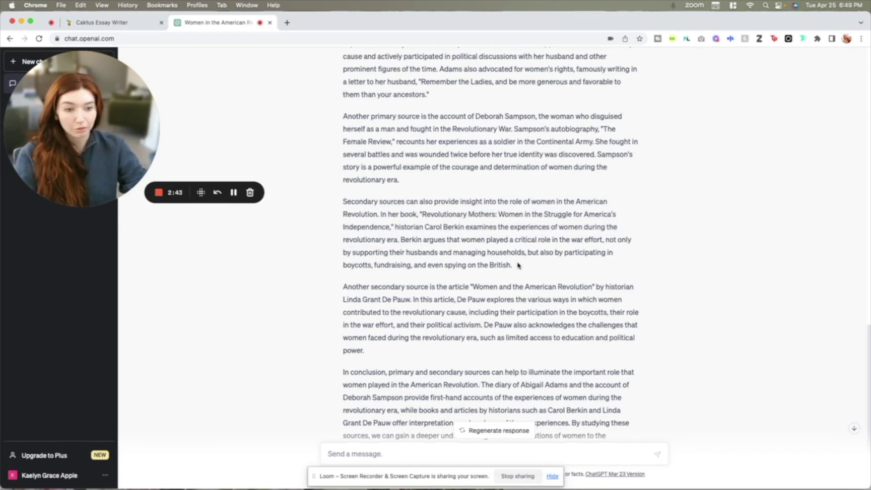
scroll(518, 266, down, 1)
scroll(518, 265, up, 1)
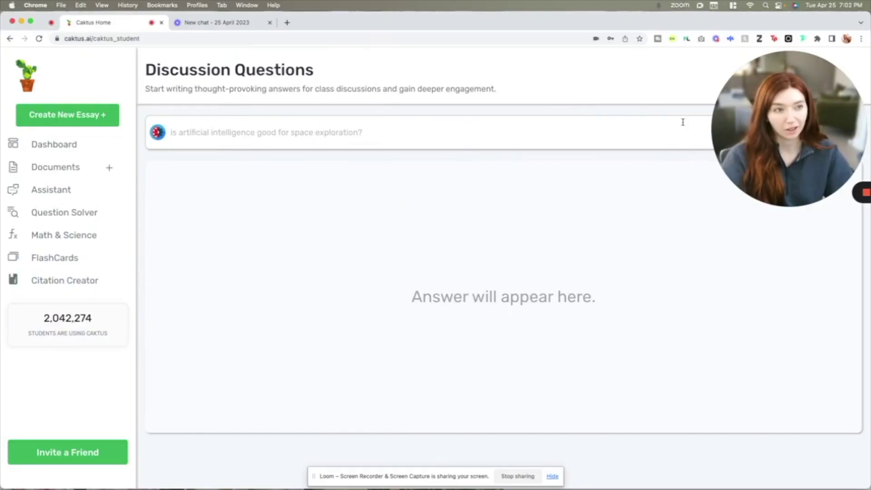
Ask Caktus AI for a few research questions on the role of women in American Revolution history
click(461, 136)
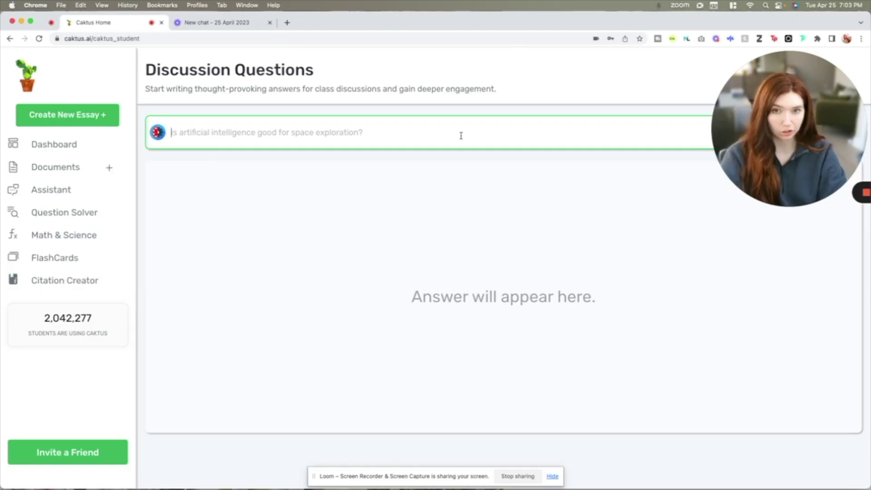
text(come up to)
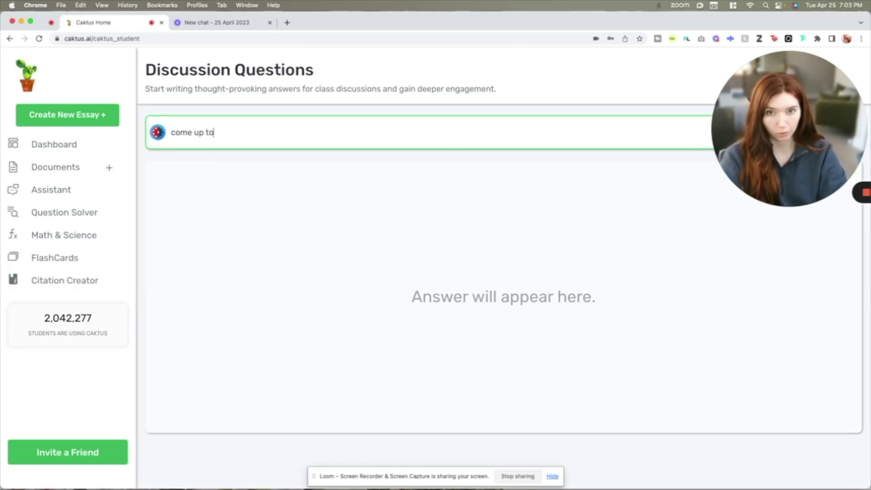
key(BackSpace)
key(BackSpace)
text(with a few)
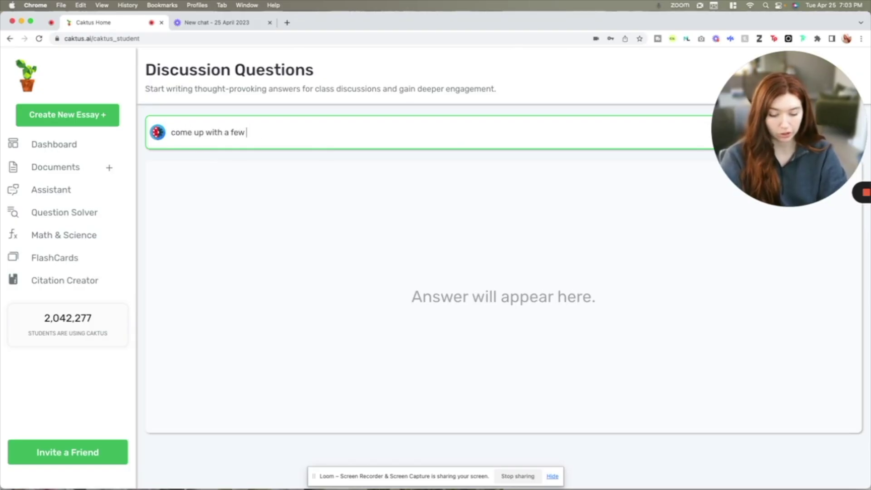
text( research)
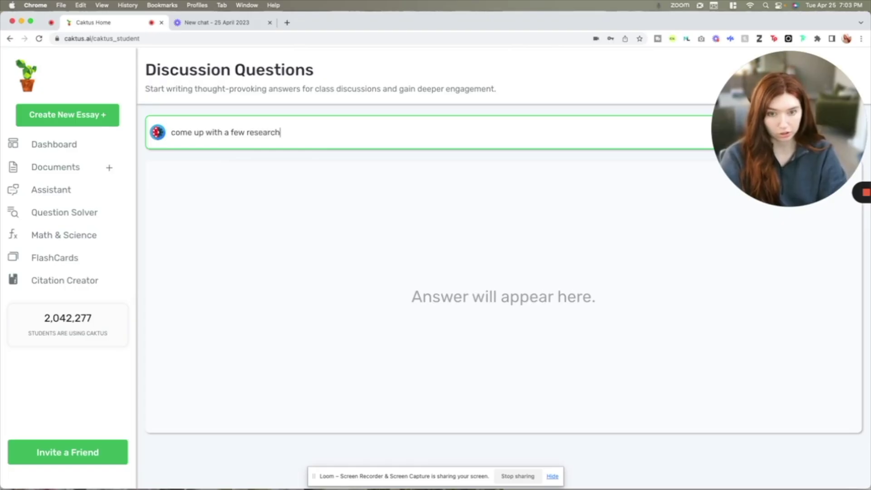
text( questions related to the role of )
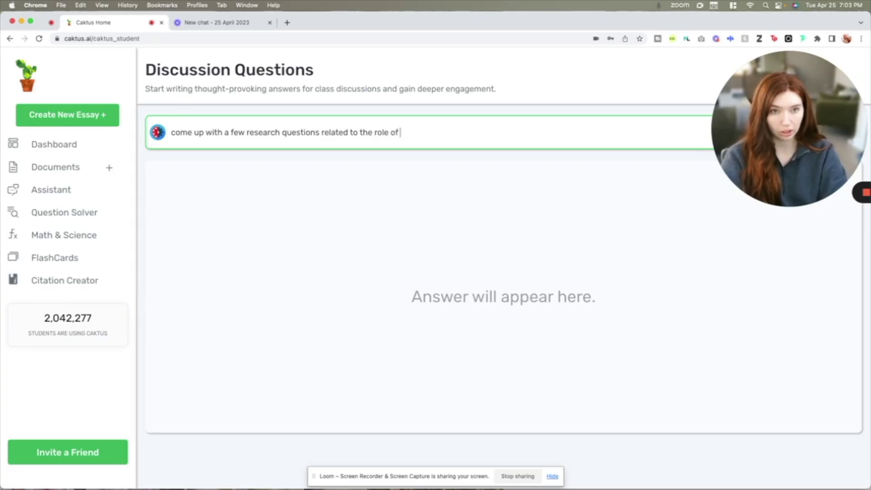
text(women in the history of the american revolution)
key(Return)
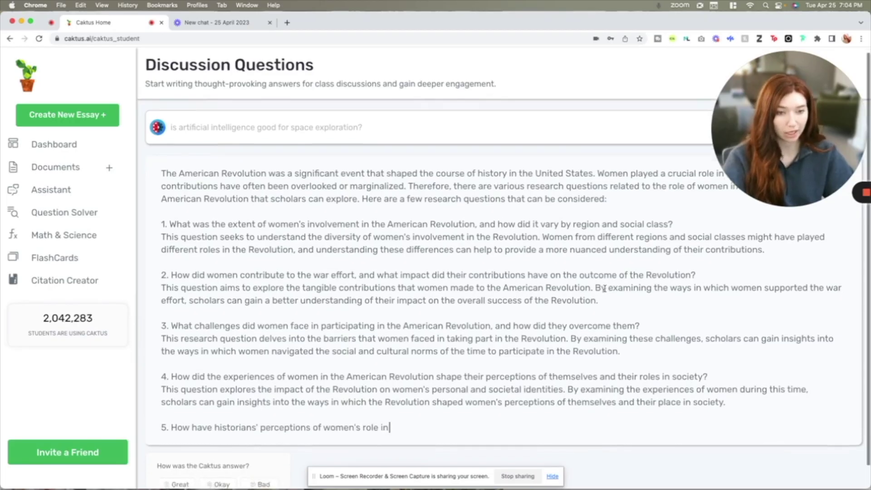
Scroll down to follow the research questions and their explanations as they stream in
scroll(605, 288, down, 1)
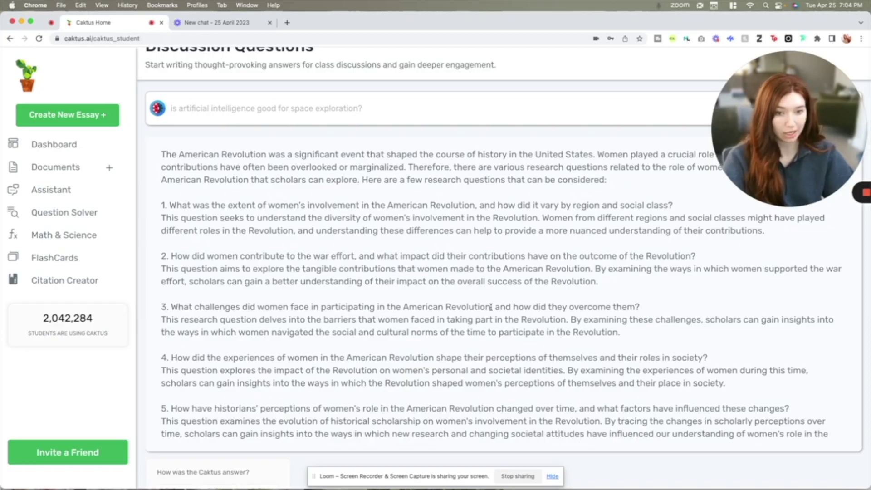
Scroll to the end of the answer to see the fifth question and the concluding paragraph
scroll(193, 295, down, 1)
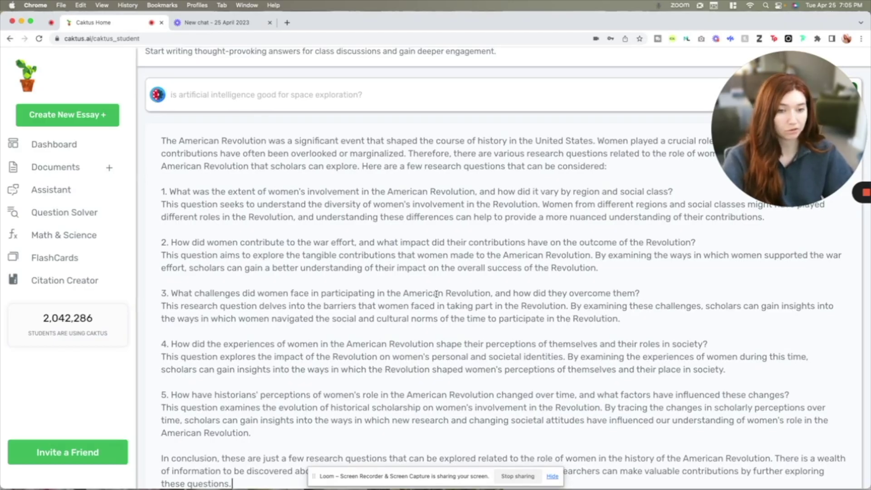
scroll(436, 294, down, 1)
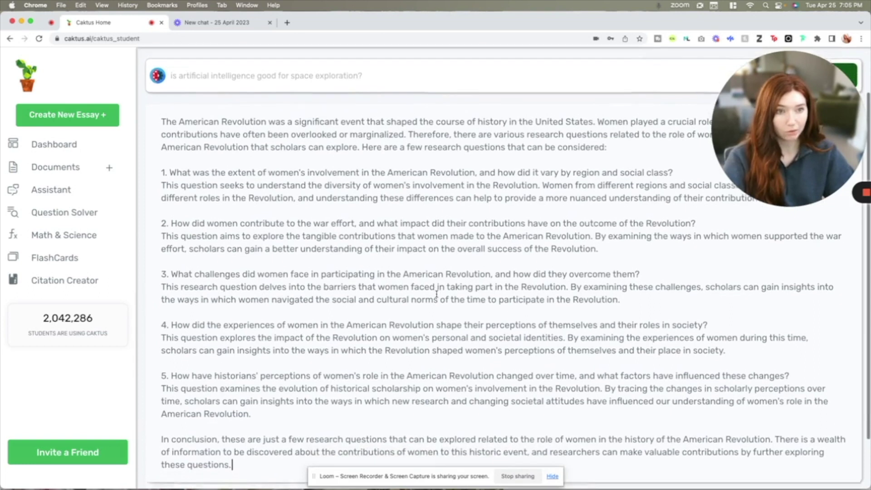